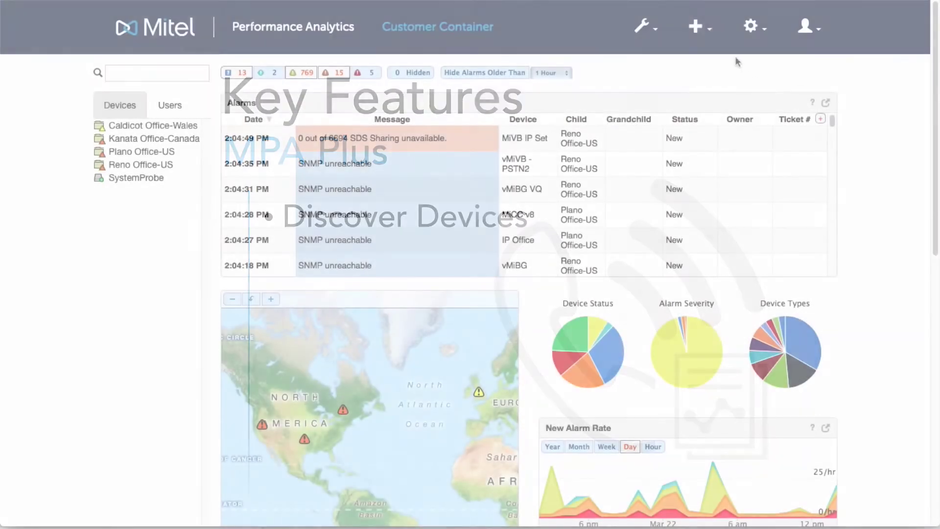
Discover devices on network 10.0.1.0, subnet 255.255.255.0, and review the scan results
left_click(699, 29)
left_click(677, 115)
left_click(351, 357)
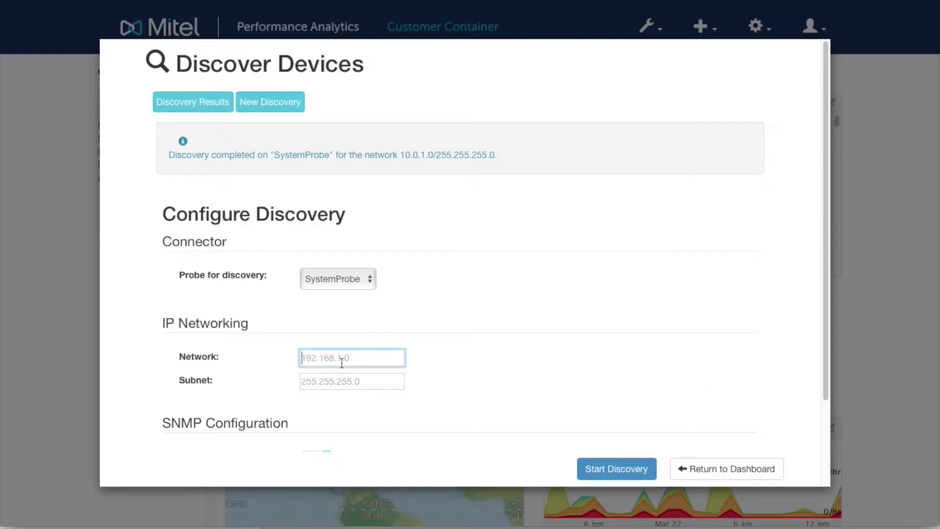
type("10.0")
type(".1.0")
left_click(339, 383)
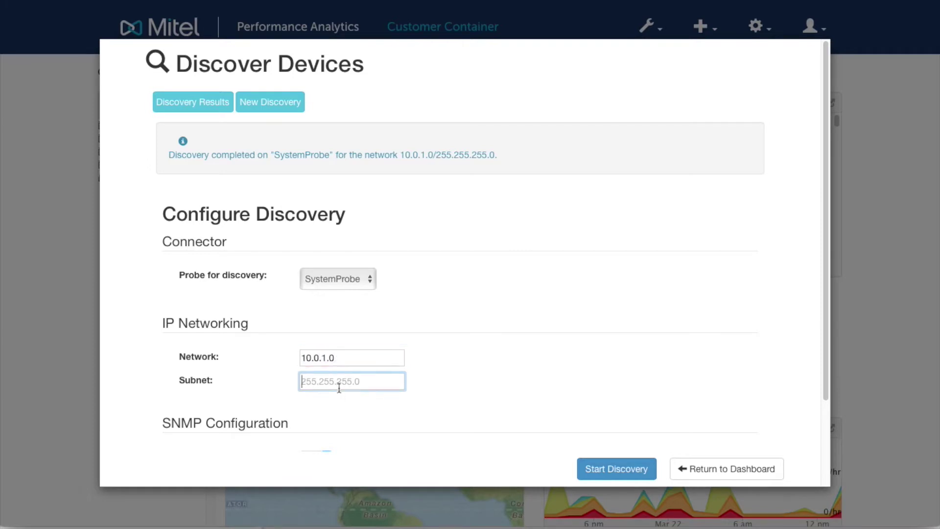
type("255.255.255.0")
left_click(597, 473)
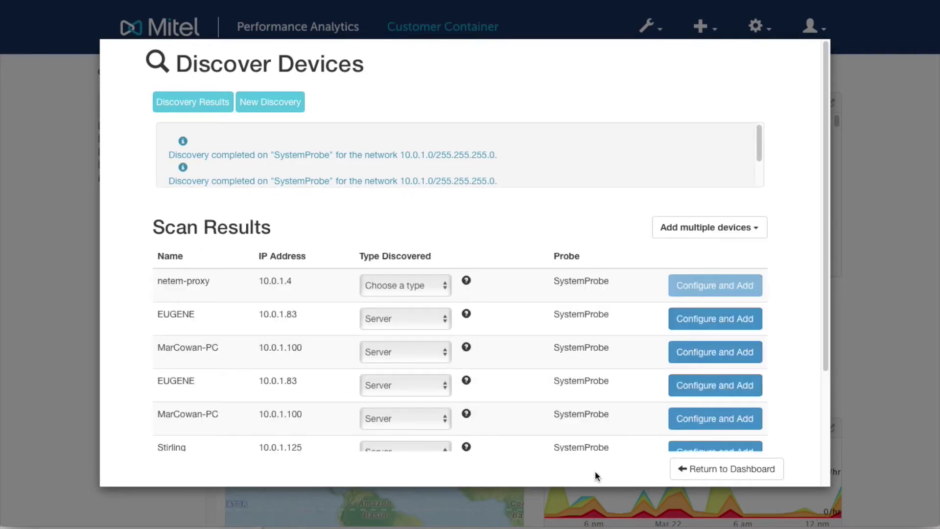
left_click(732, 229)
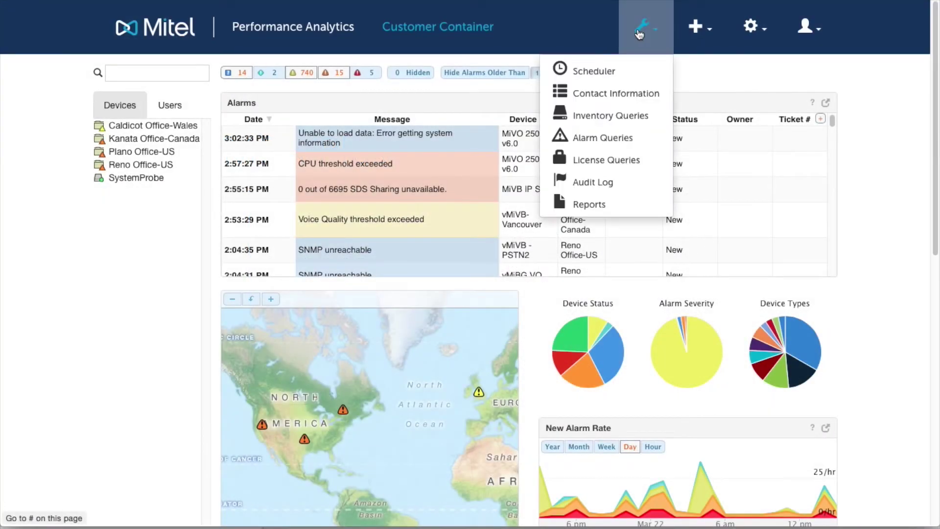
View the MiVB Kanata/March Backup entry's details in the Operations Scheduler
left_click(593, 70)
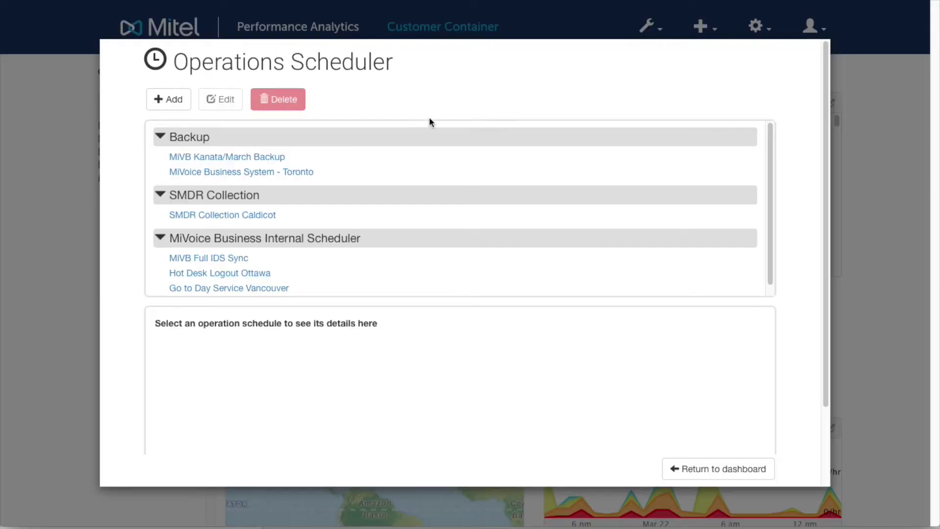
left_click(272, 156)
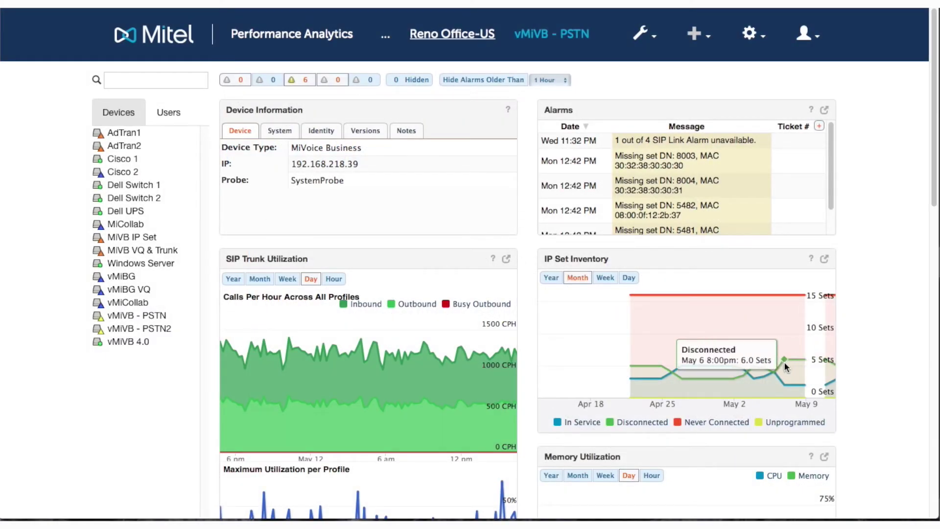
Expand the vMiVB - PSTN IP Set Inventory into its detailed table
left_click(824, 262)
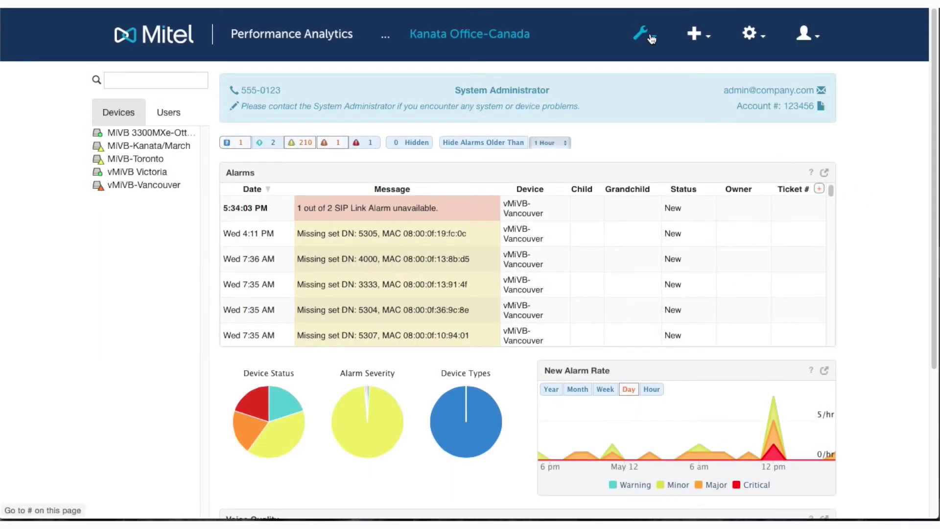
Open the MiVoice Business Detailed Inventory report from Inventory Queries
left_click(644, 34)
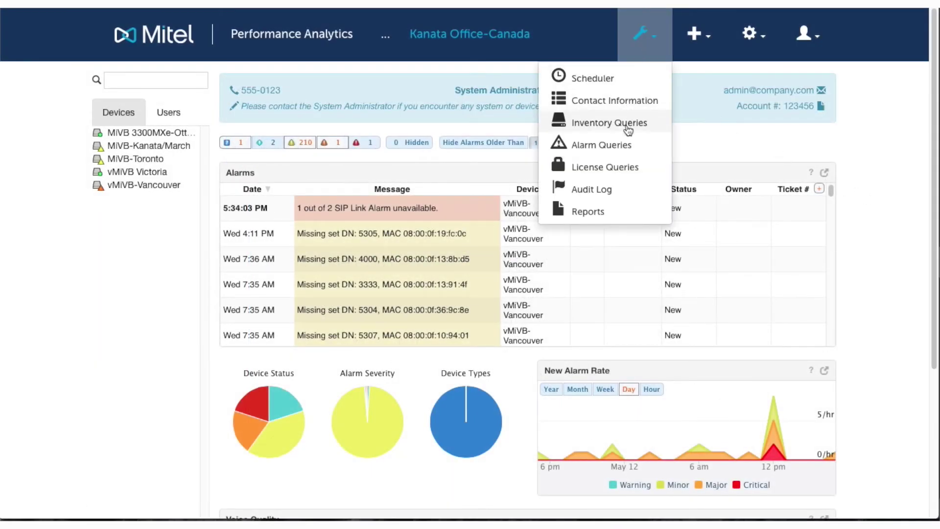
left_click(608, 123)
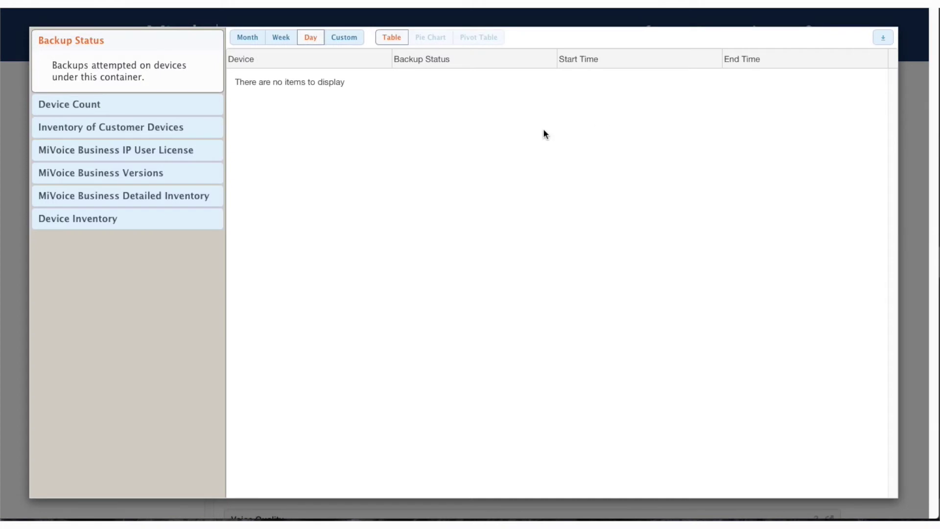
left_click(44, 196)
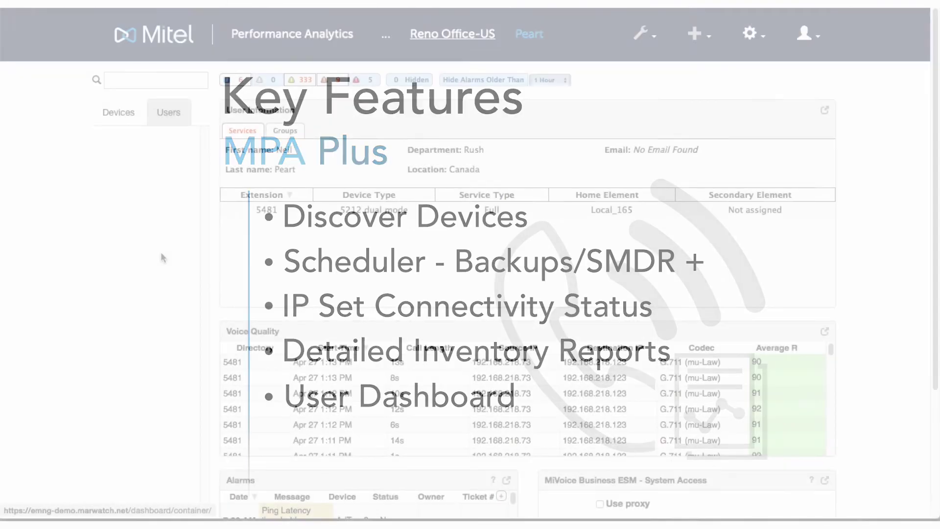
scroll(161, 252, "down", 3)
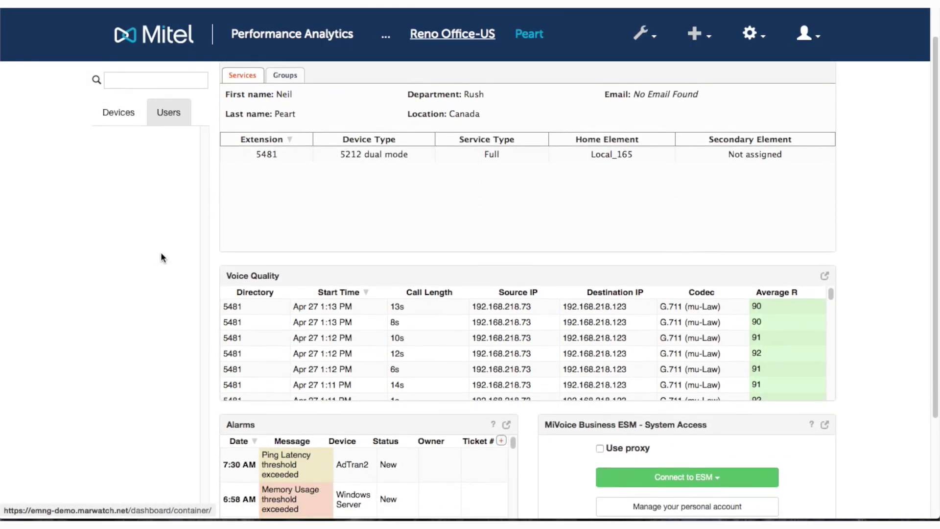
scroll(160, 251, "down", 2)
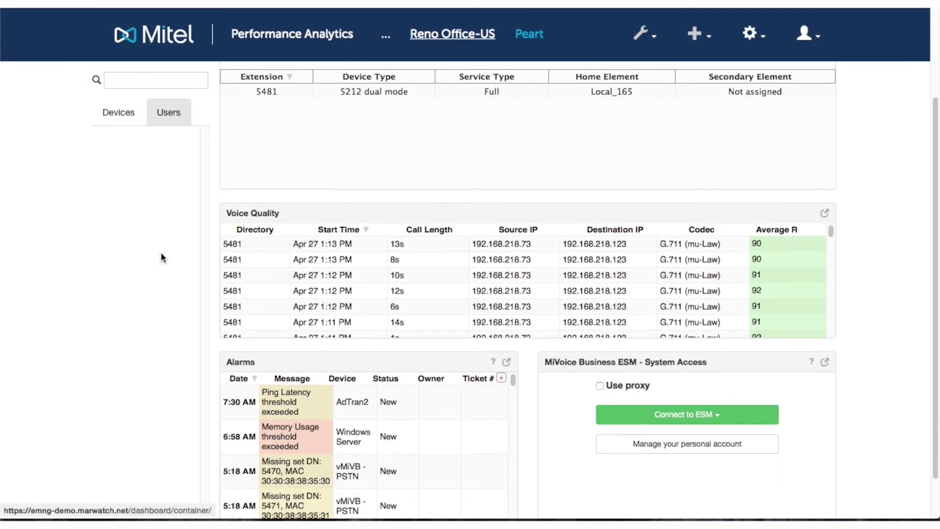
scroll(160, 252, "up", 2)
scroll(161, 252, "up", 3)
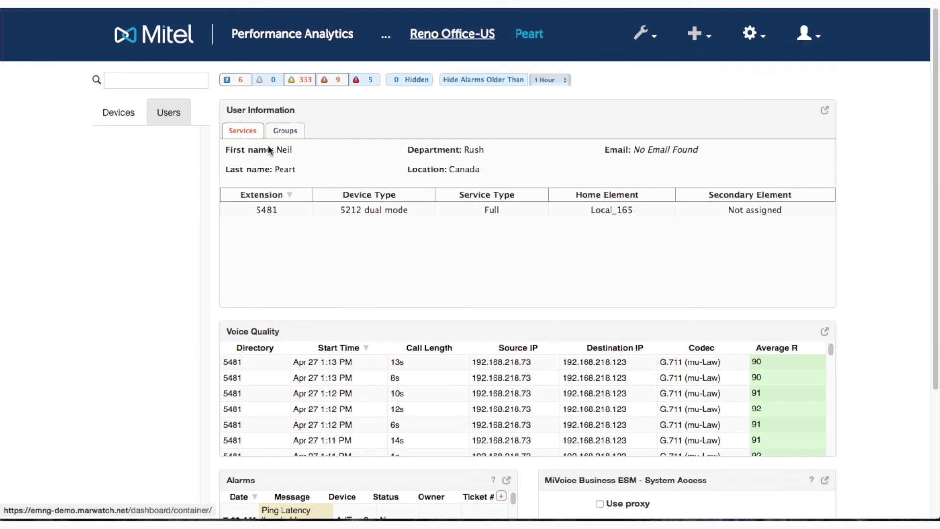
Show Neil Peart's Groups tab with hunt group 1800 and its five members
left_click(284, 130)
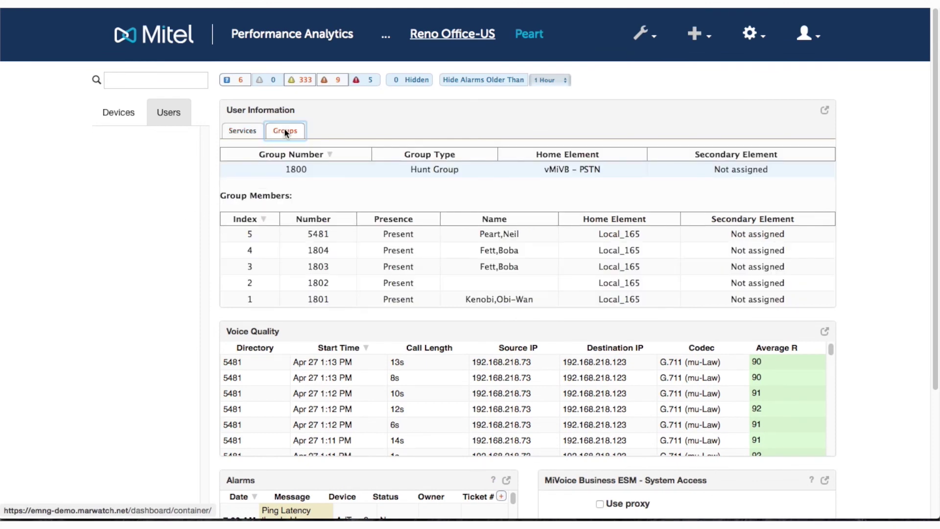